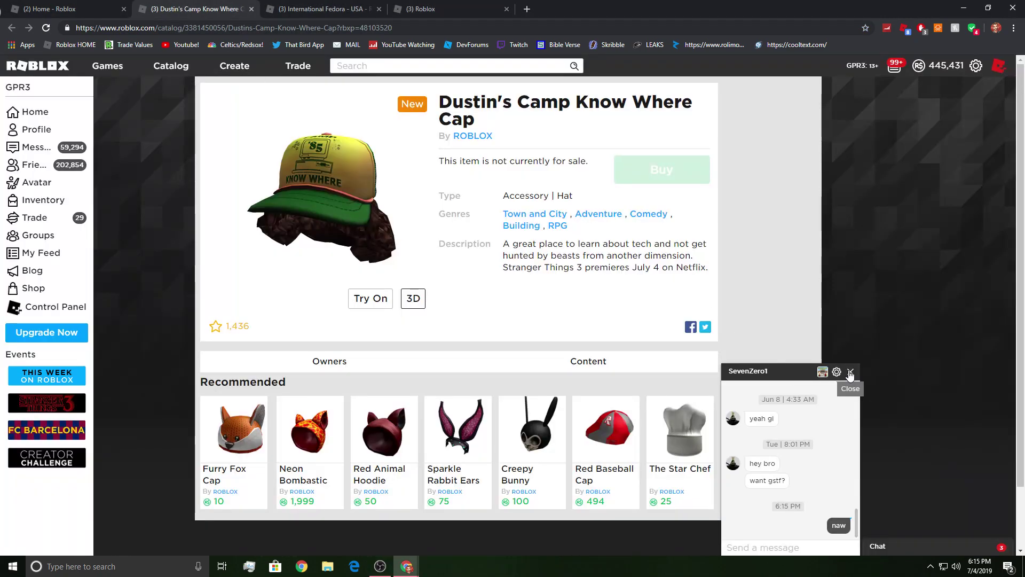
- Close the chat, try on Dustin's Camp Know Where Cap, and reload its page to show Item Owned
click(850, 374)
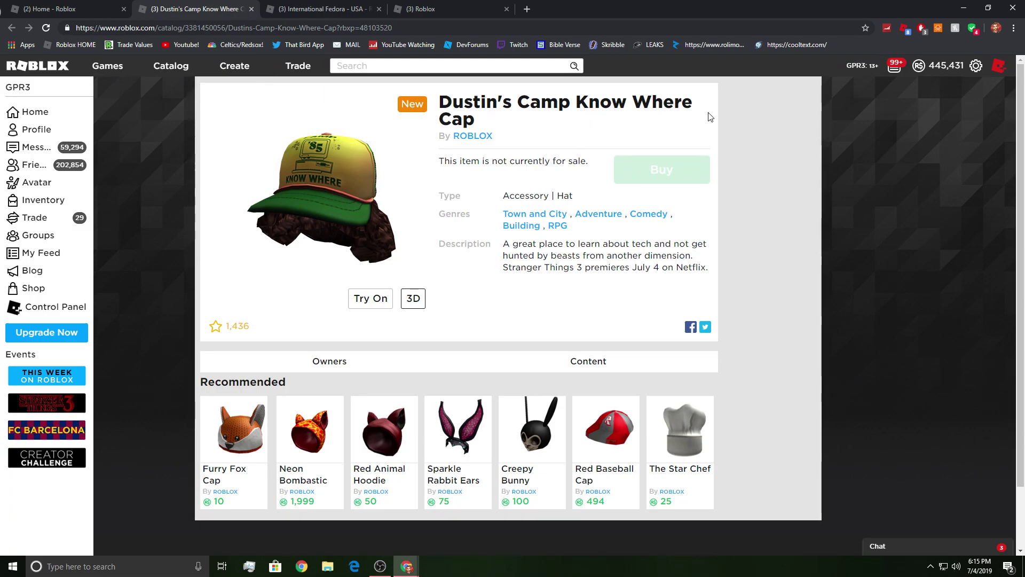
click(368, 299)
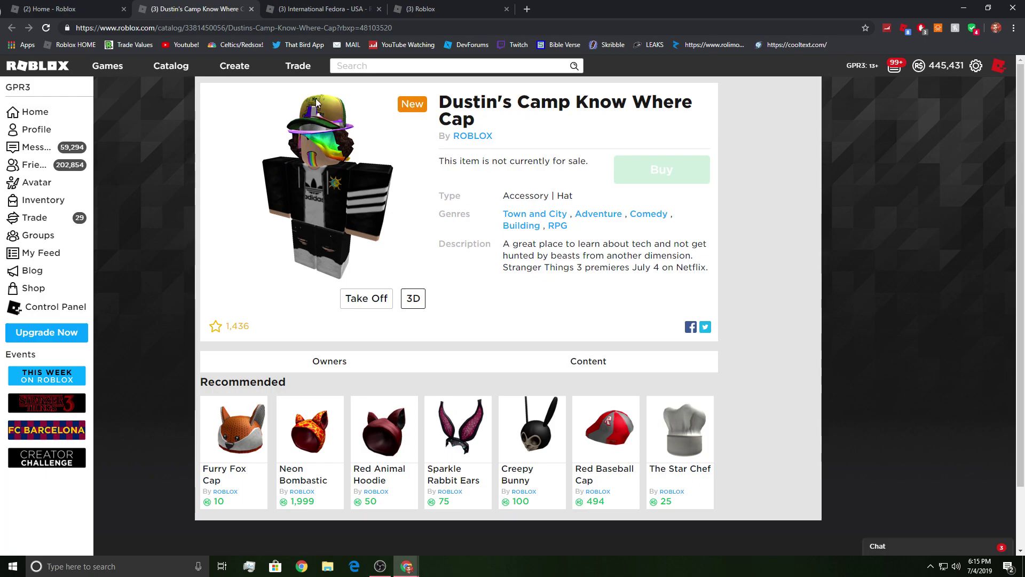
click(51, 31)
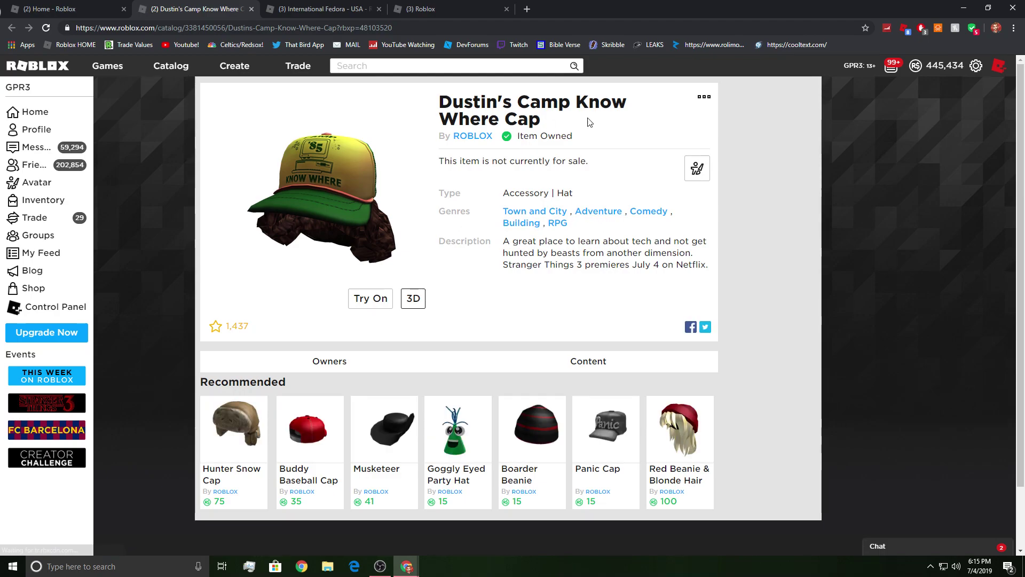
- Switch to the Redeem Roblox Promotions tab showing the redeemed code, and close the chat
click(704, 98)
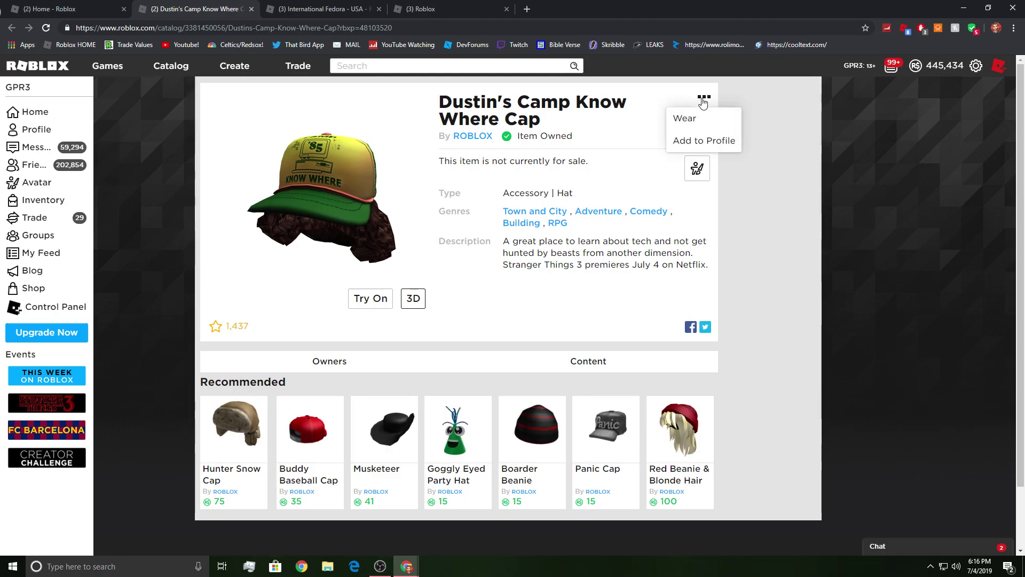
click(428, 9)
click(851, 371)
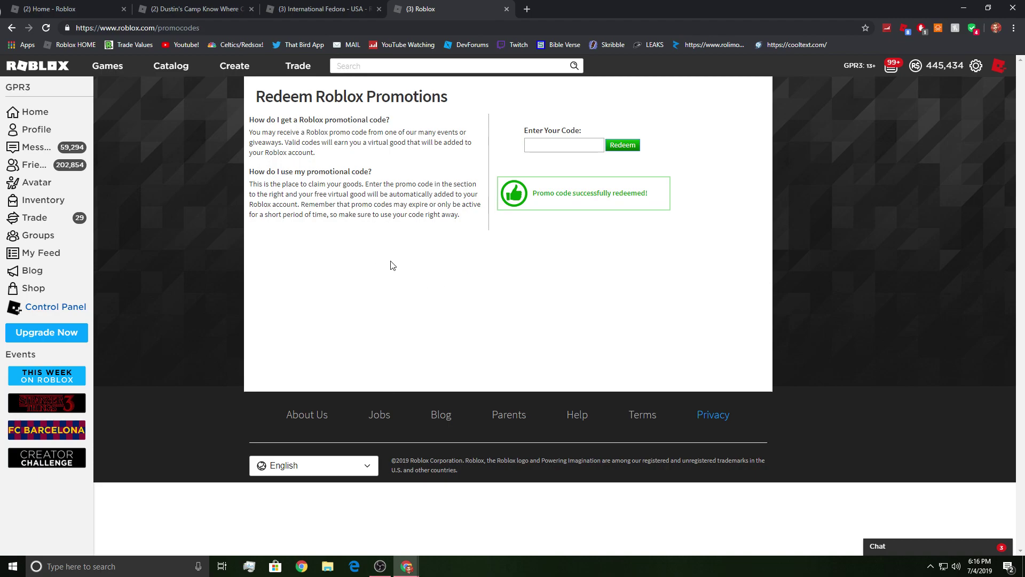
- Close the Dustin's Camp cap tab and the Roblox promotions tab
click(200, 9)
click(251, 9)
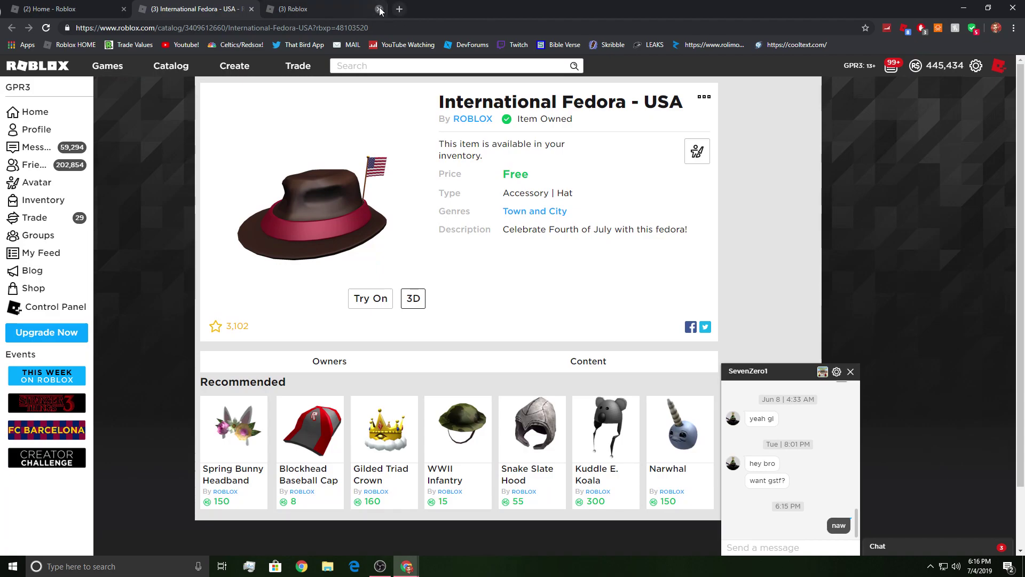
click(381, 8)
- Close the chat and reload the International Fedora - USA page, confirming it shows Item Owned
click(851, 372)
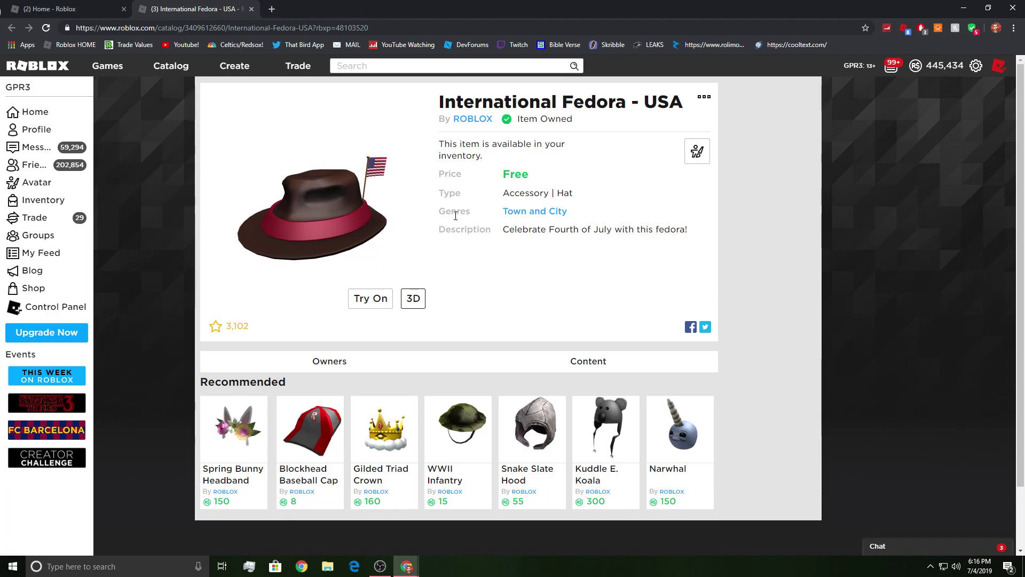
click(48, 30)
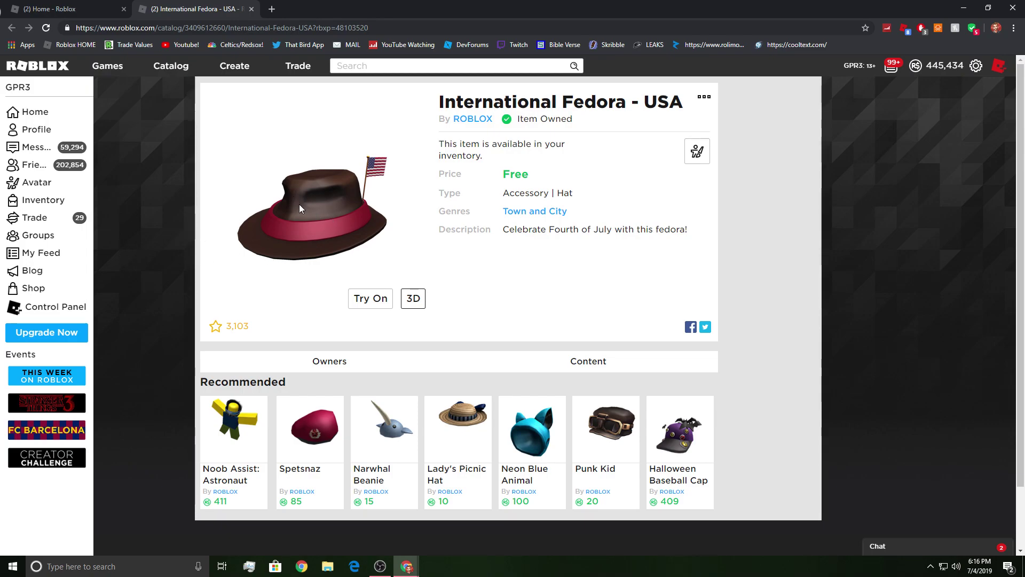
click(31, 6)
click(162, 8)
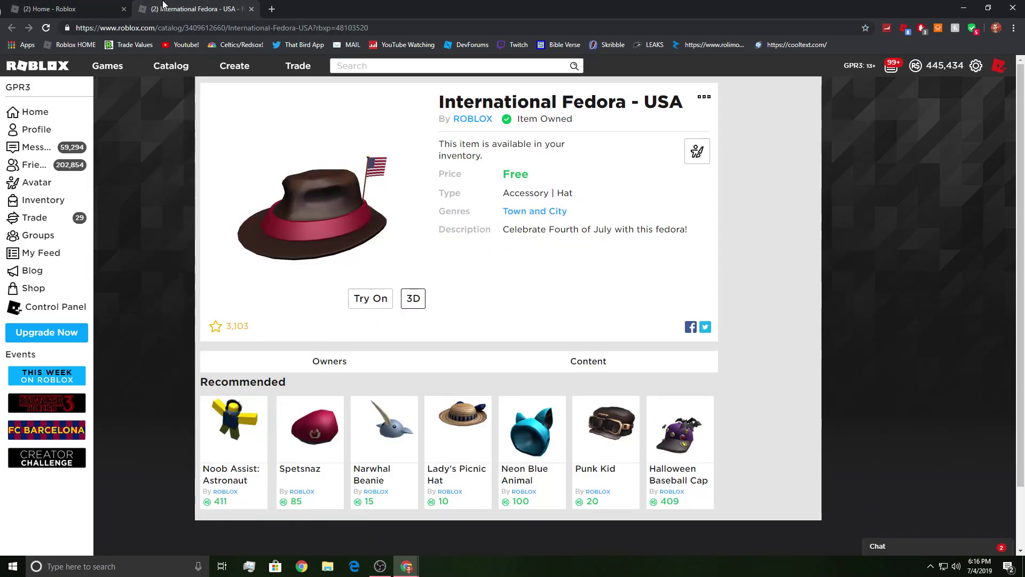